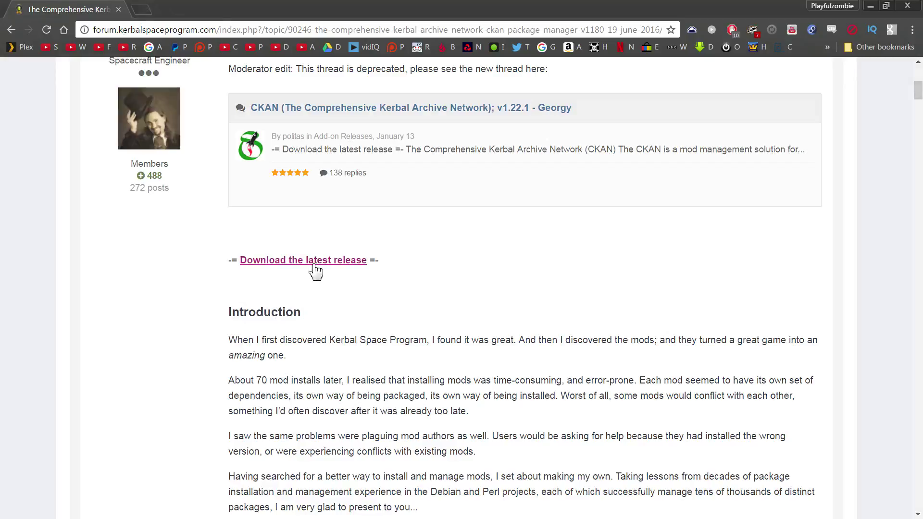
- Open the CKAN v1.22.1 GitHub release page from the forum thread's download link
{"action": "left_click", "coordinate": [316, 269]}
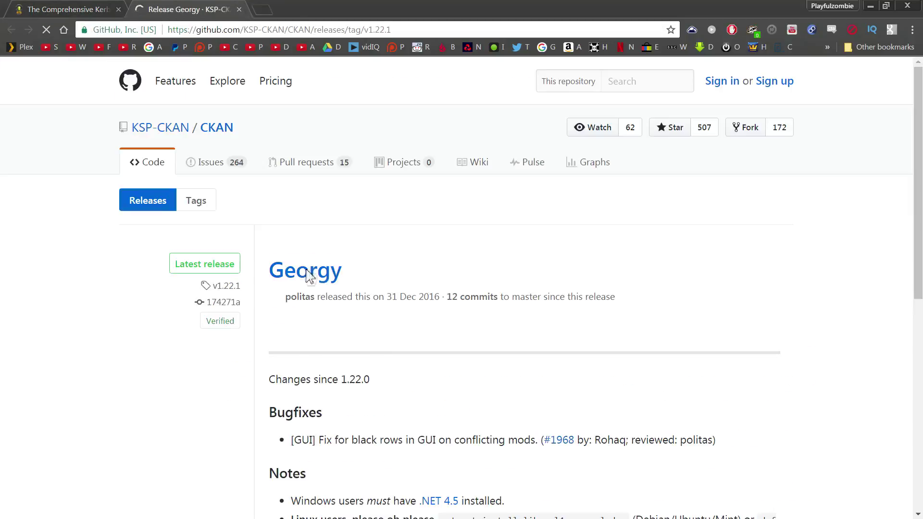
- Download ckan.exe from the v1.22.1 release and save it to the desktop
{"action": "scroll", "coordinate": [310, 276], "scroll_direction": "down", "scroll_amount": 2}
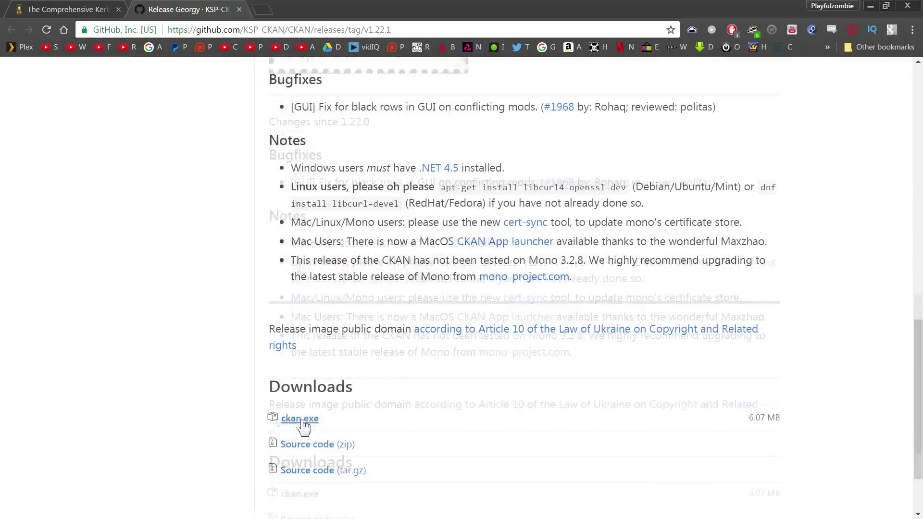
{"action": "left_click", "coordinate": [307, 417]}
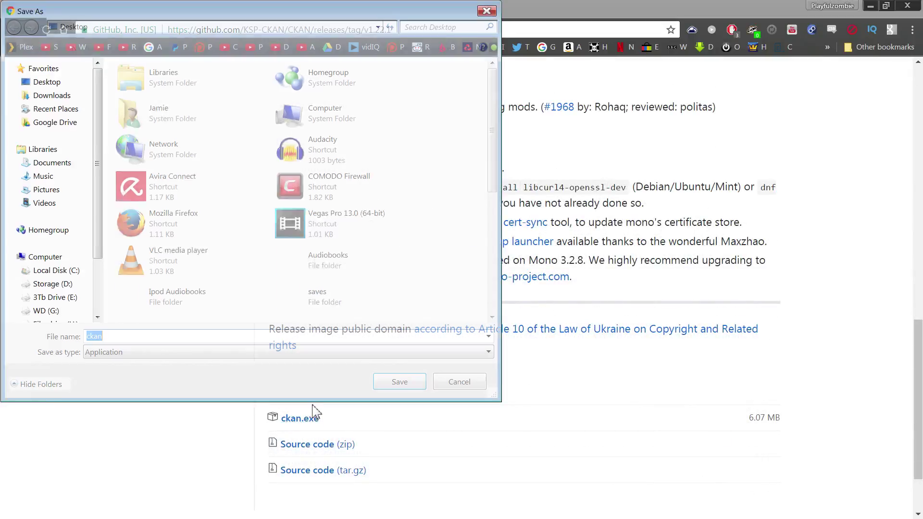
{"action": "left_click", "coordinate": [400, 386]}
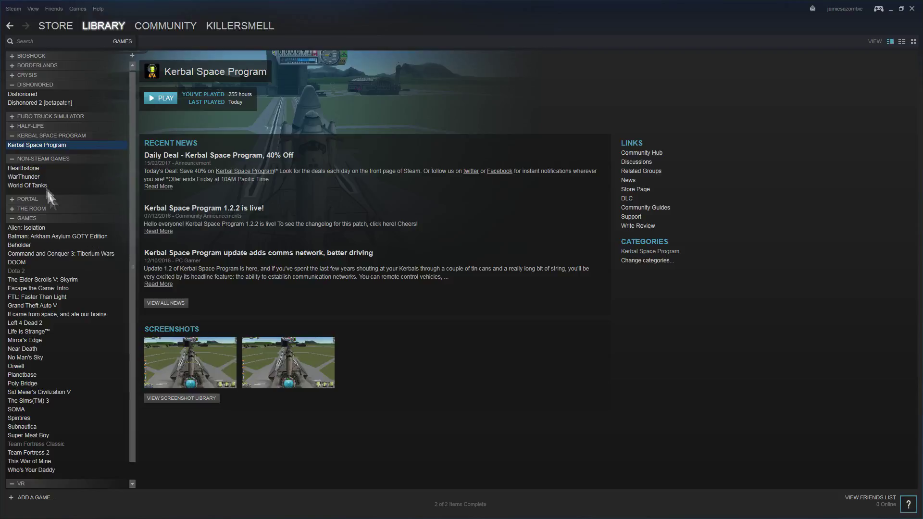
- Open Kerbal Space Program's install folder from its Steam Local Files properties
{"action": "right_click", "coordinate": [46, 146]}
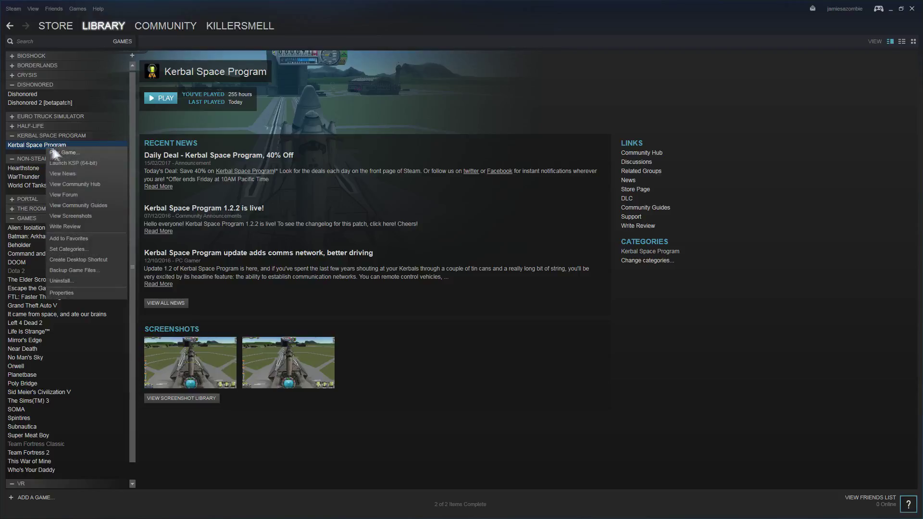
{"action": "left_click", "coordinate": [92, 295]}
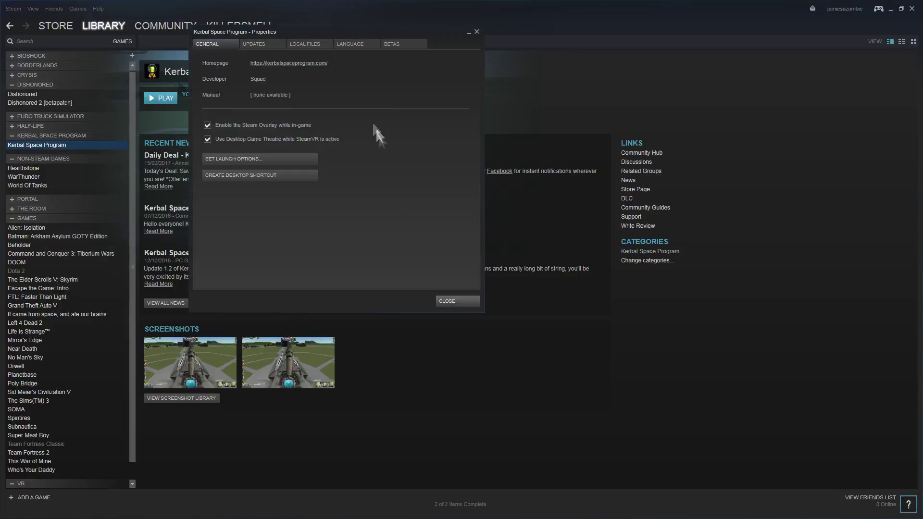
{"action": "left_click", "coordinate": [306, 46]}
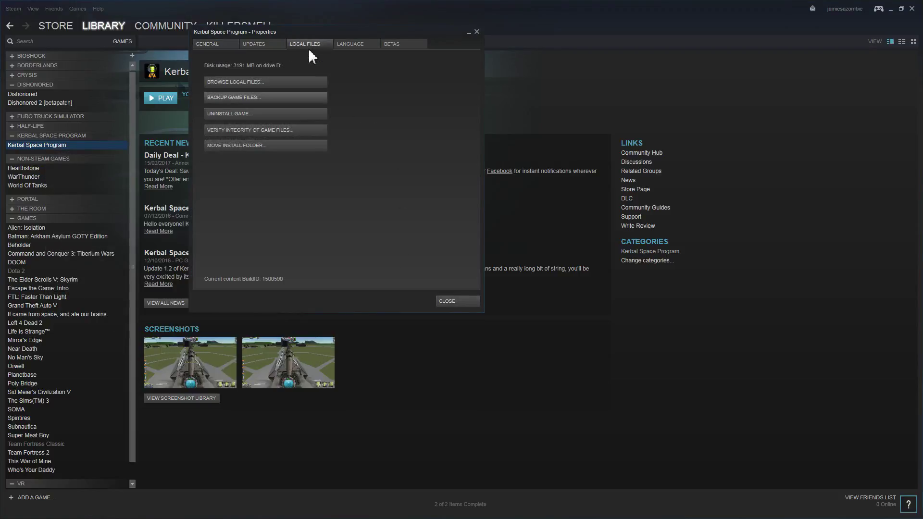
{"action": "left_click", "coordinate": [239, 82]}
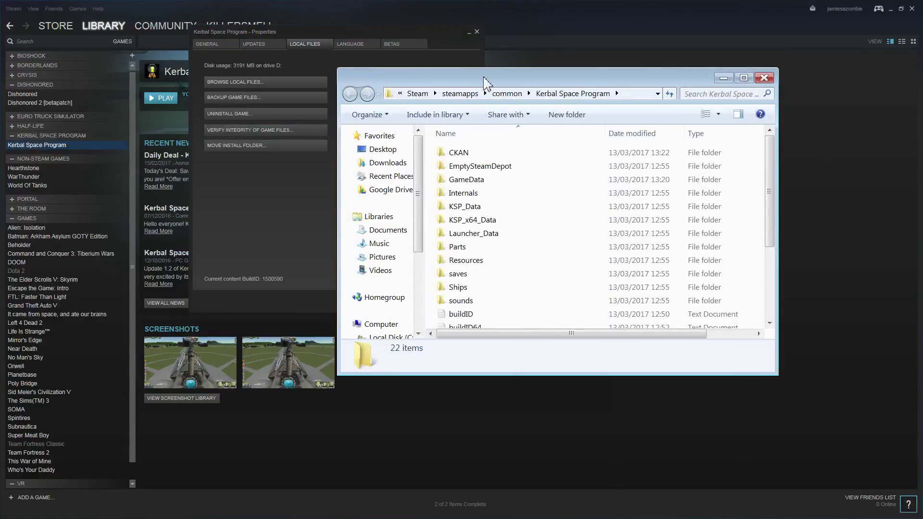
{"action": "double_click", "coordinate": [486, 84]}
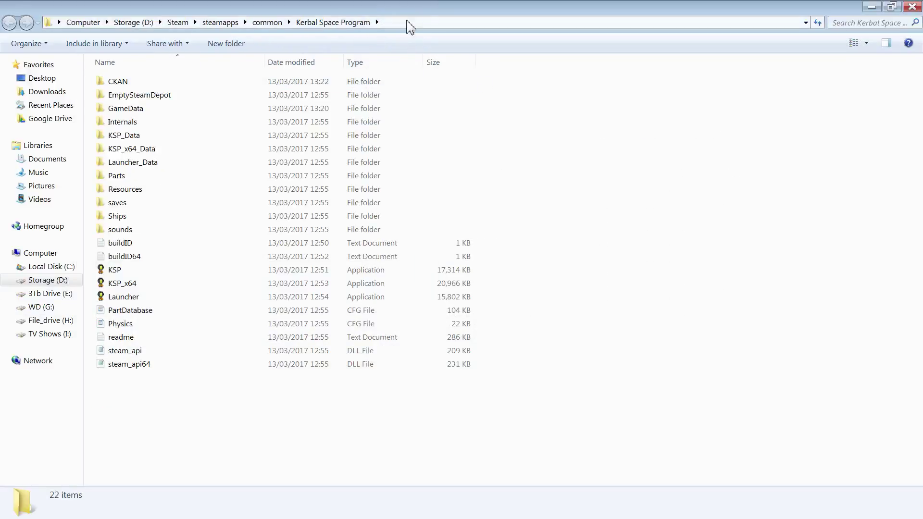
- Copy the D:/Steam install path and run CKAN full-screen, dismissing the refresh prompt
{"action": "left_click", "coordinate": [408, 25]}
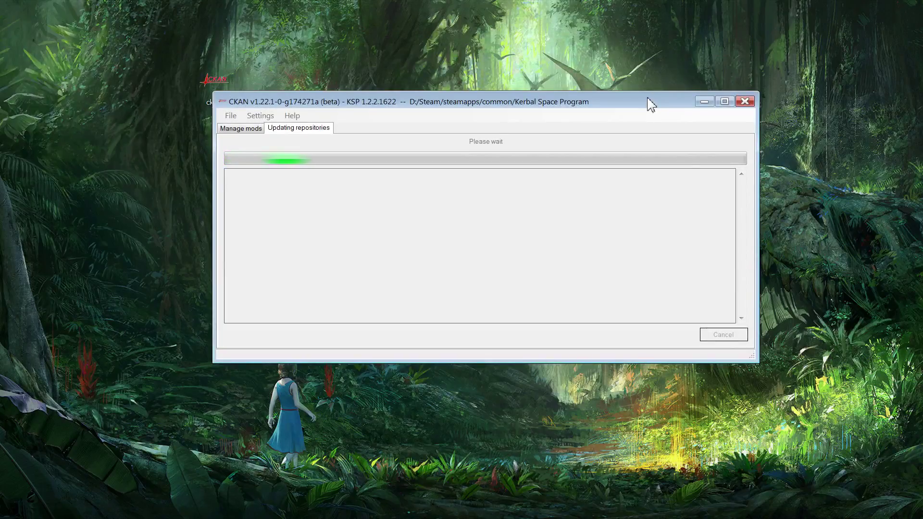
{"action": "left_click", "coordinate": [723, 102]}
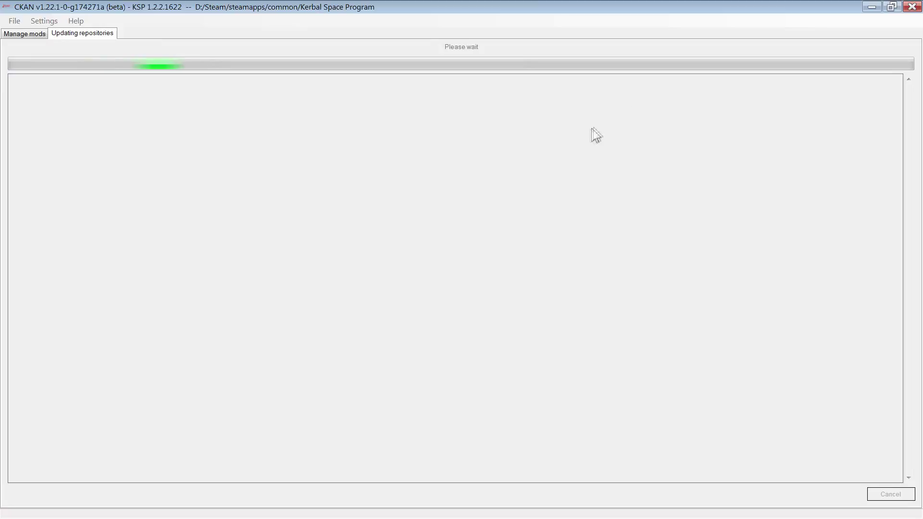
{"action": "key", "text": "Return"}
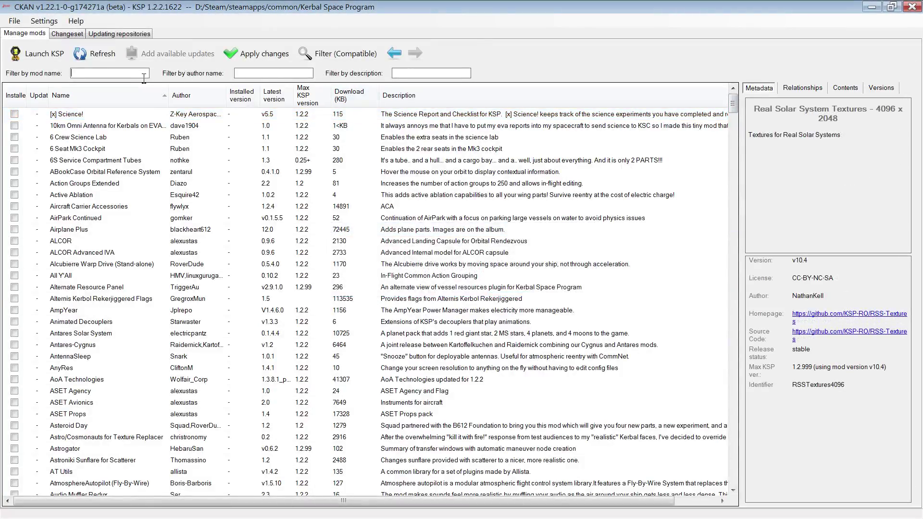
- Filter mods by 'fire', tick Firespitter, and review the changeset with its dependencies
{"action": "left_click", "coordinate": [144, 77]}
{"action": "type", "text": "fire"}
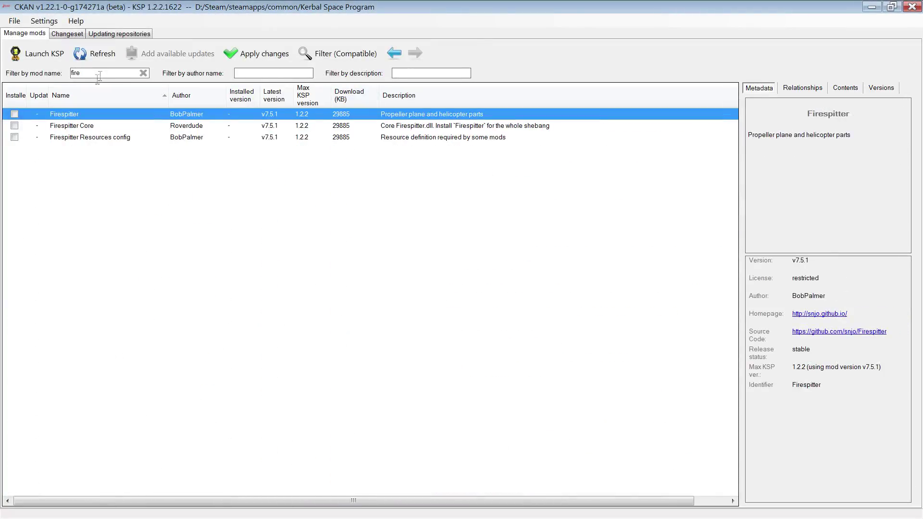
{"action": "left_click", "coordinate": [15, 114]}
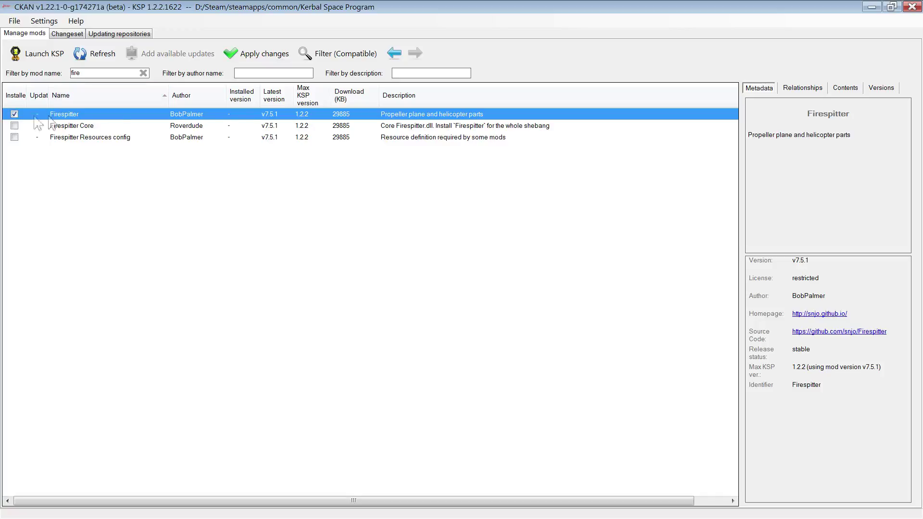
{"action": "left_click", "coordinate": [254, 58]}
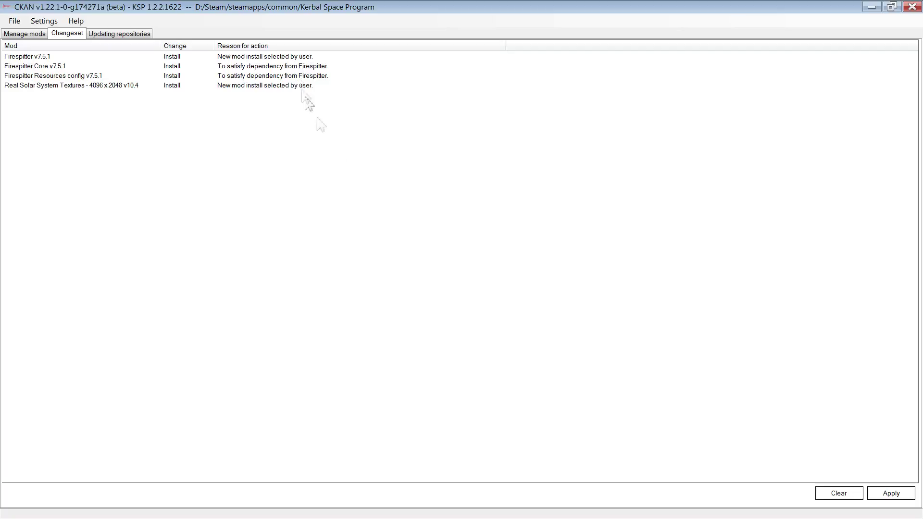
- Install Firespitter and its dependencies at v7.5.1, then untick the first Firespitter mod
{"action": "left_click", "coordinate": [885, 495]}
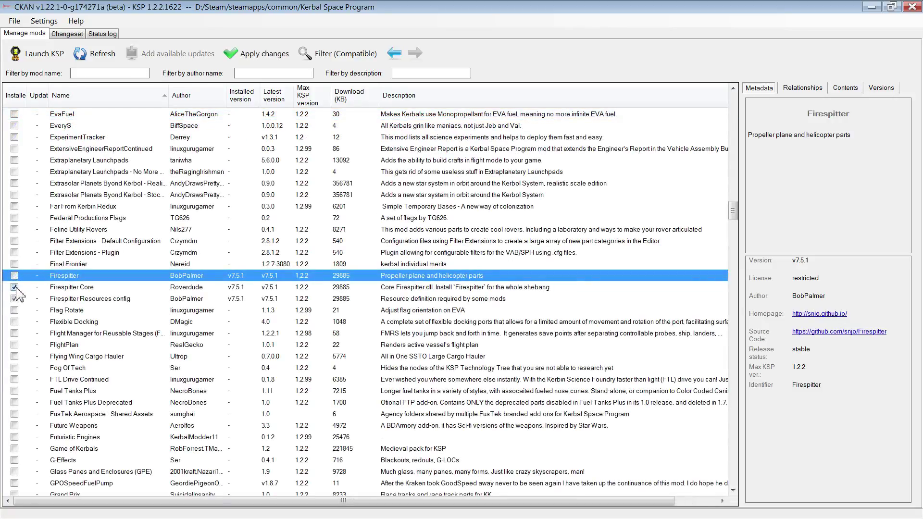
{"action": "left_click", "coordinate": [14, 287]}
- Untick the remaining Firespitter mod and apply removal of all three Firespitter mods
{"action": "left_click", "coordinate": [14, 299]}
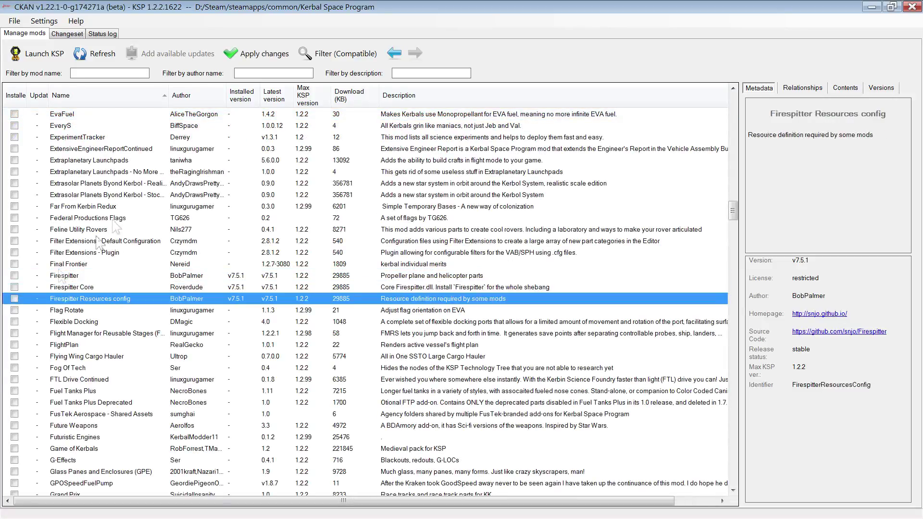
{"action": "left_click", "coordinate": [241, 53]}
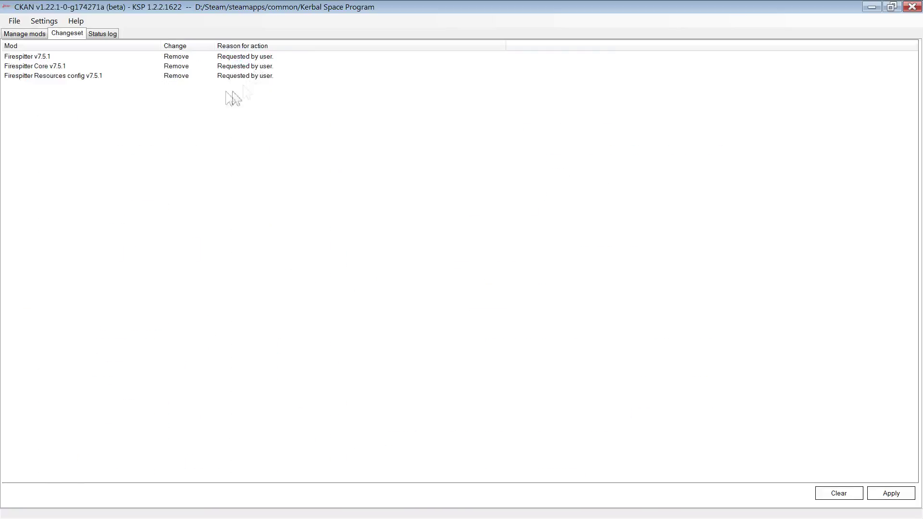
{"action": "left_click", "coordinate": [891, 494]}
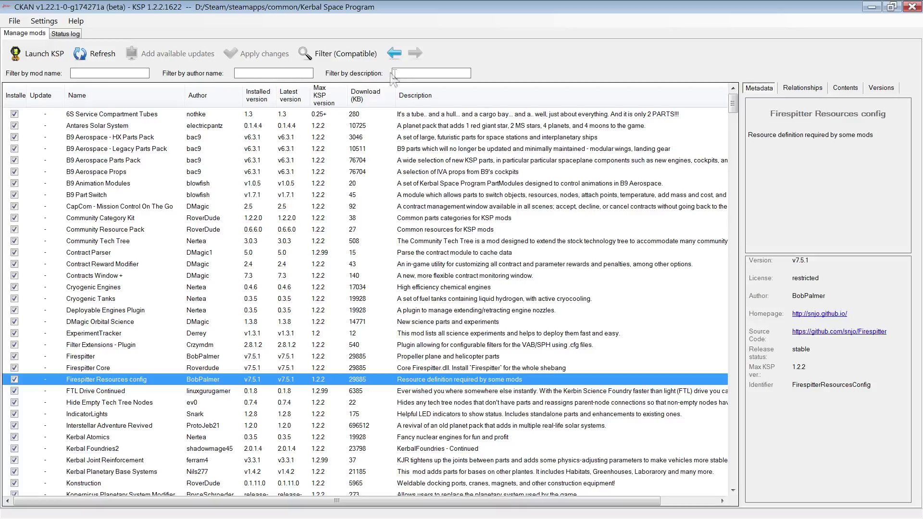
- Set the mod list filter to Compatible
{"action": "left_click", "coordinate": [332, 57]}
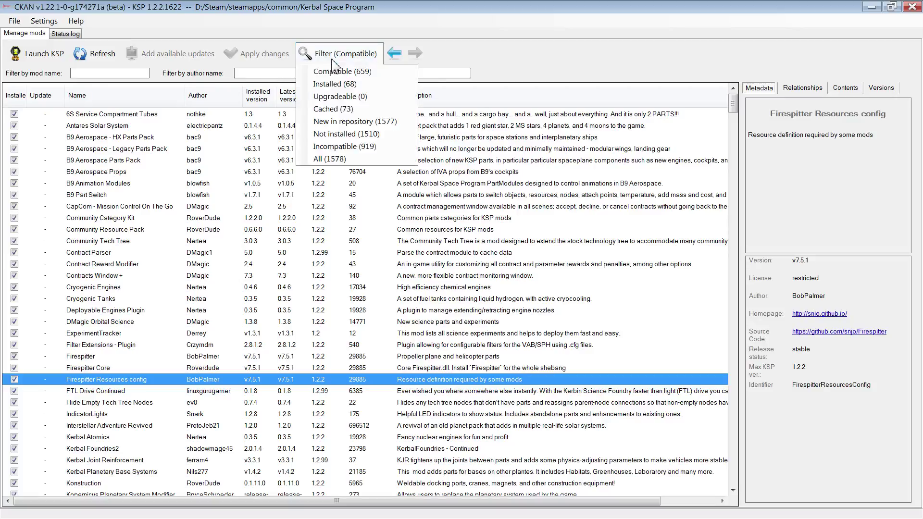
{"action": "left_click", "coordinate": [332, 58]}
{"action": "left_click", "coordinate": [332, 59]}
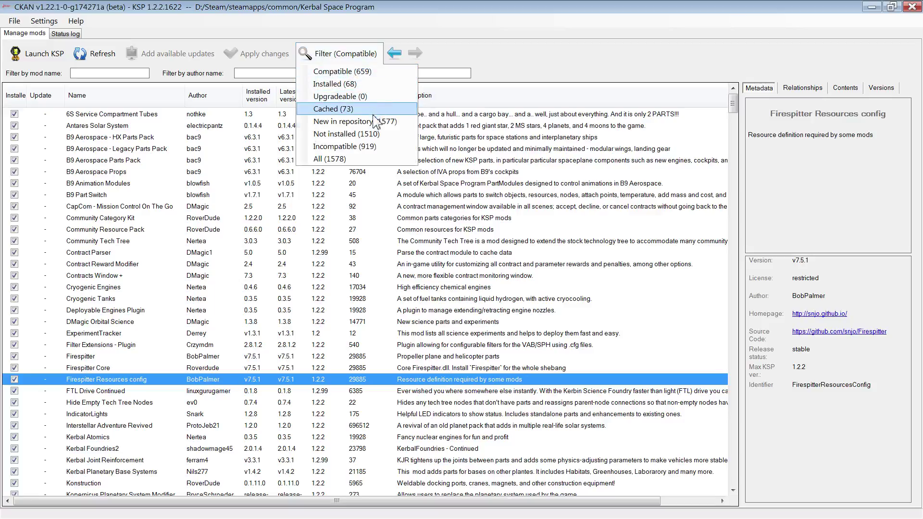
{"action": "left_click", "coordinate": [505, 52]}
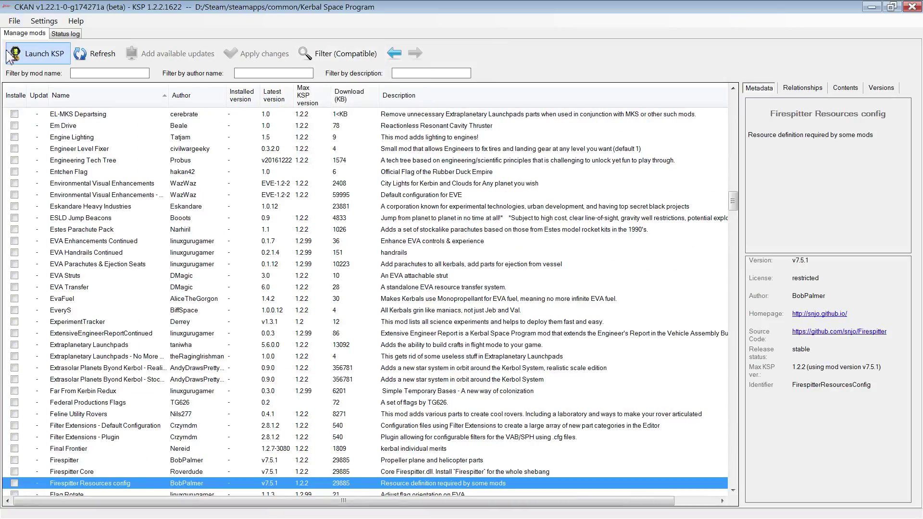
- Import KSP_Mod_Export_005.ckan via File > Install from .ckan
{"action": "left_click", "coordinate": [17, 22]}
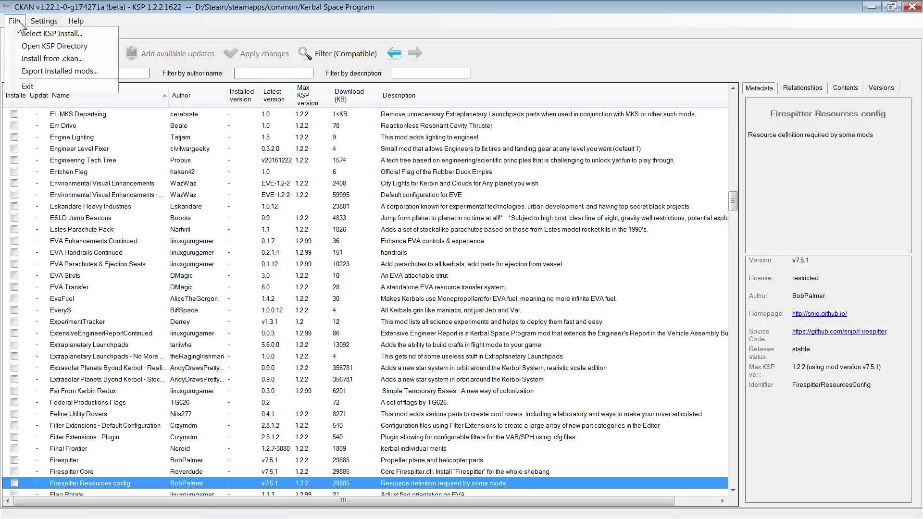
{"action": "left_click", "coordinate": [42, 59]}
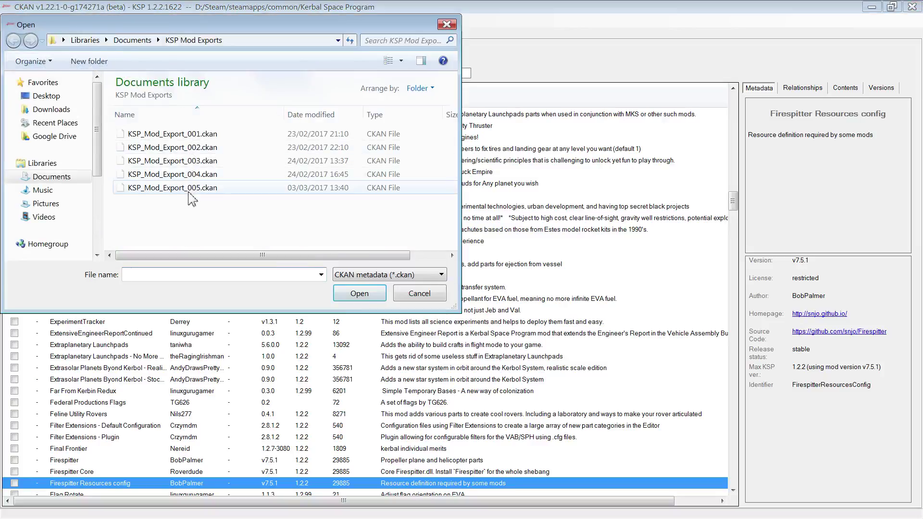
{"action": "left_click", "coordinate": [189, 189]}
{"action": "left_click", "coordinate": [360, 293]}
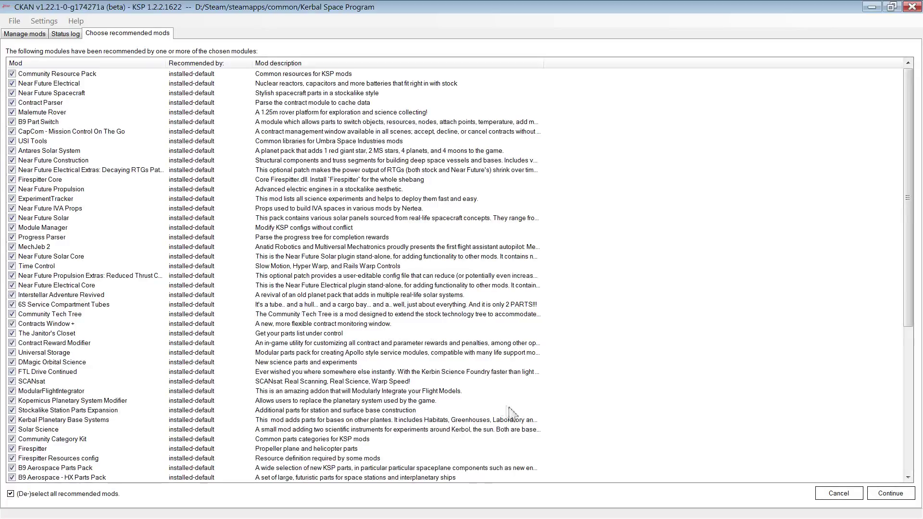
- Accept the imported list's recommended mods to start downloading and installing them
{"action": "left_click", "coordinate": [892, 494]}
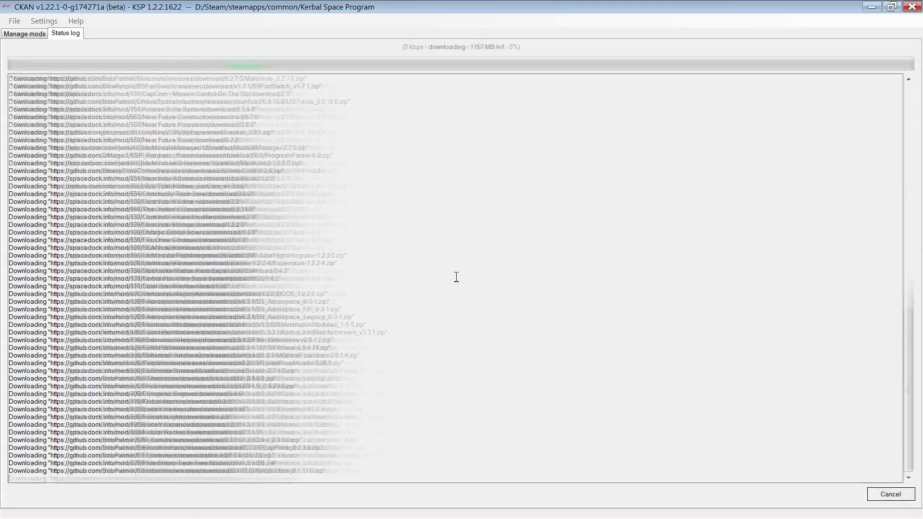